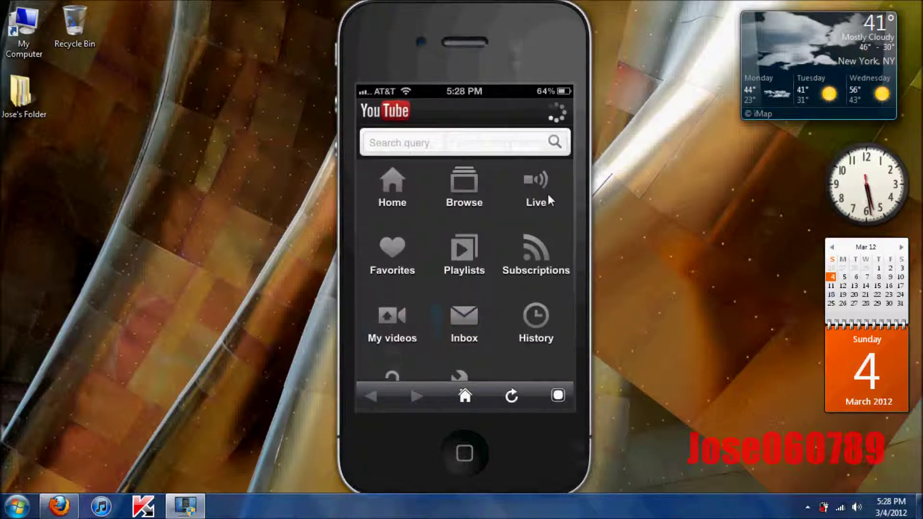
scroll(549, 201, down, 1)
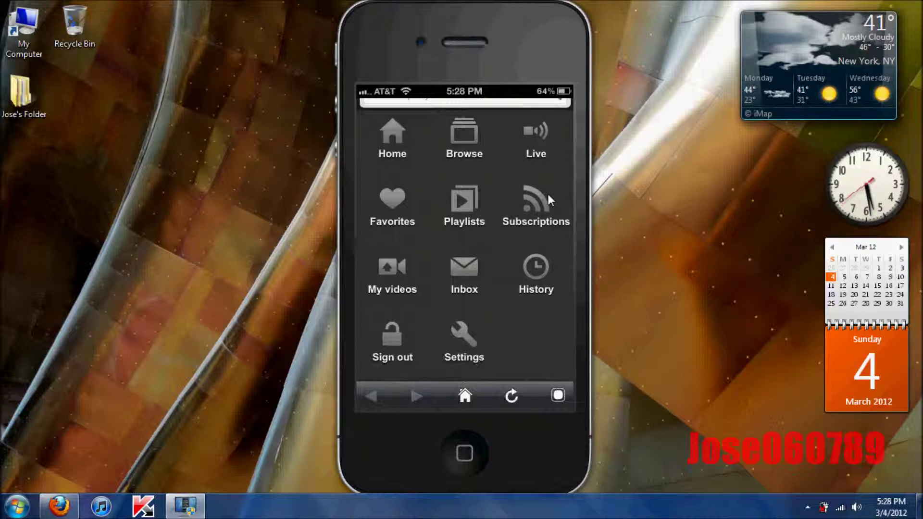
scroll(550, 201, up, 2)
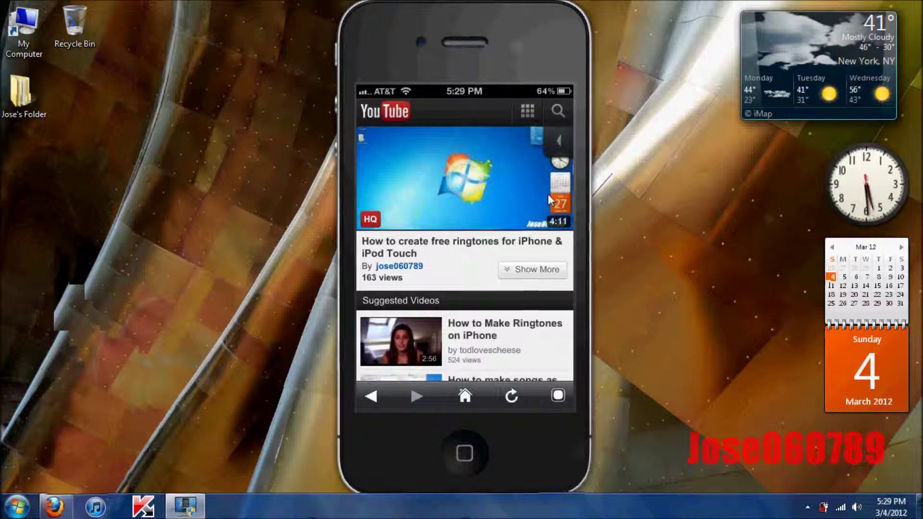
- Bring up the download options for the ringtones tutorial video
click(549, 201)
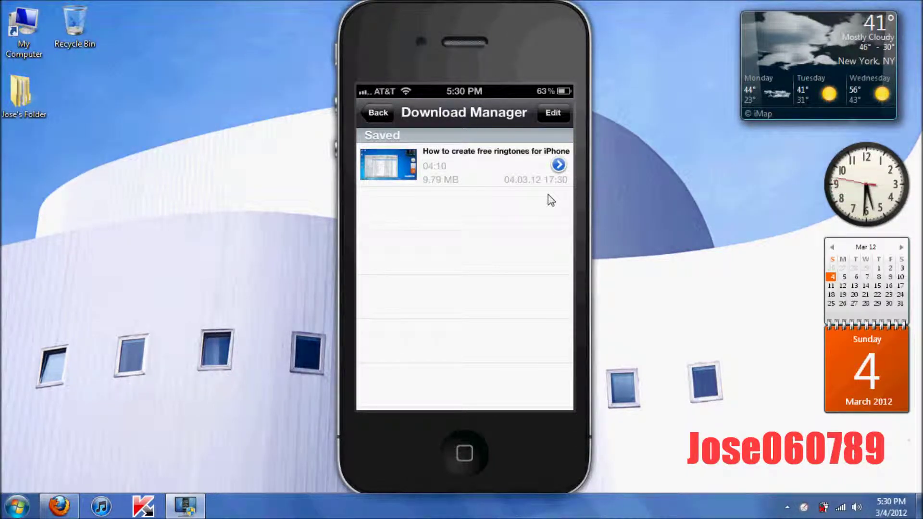
- Save the ringtones tutorial video into ProTube's Download Manager at 9.79 MB
click(548, 199)
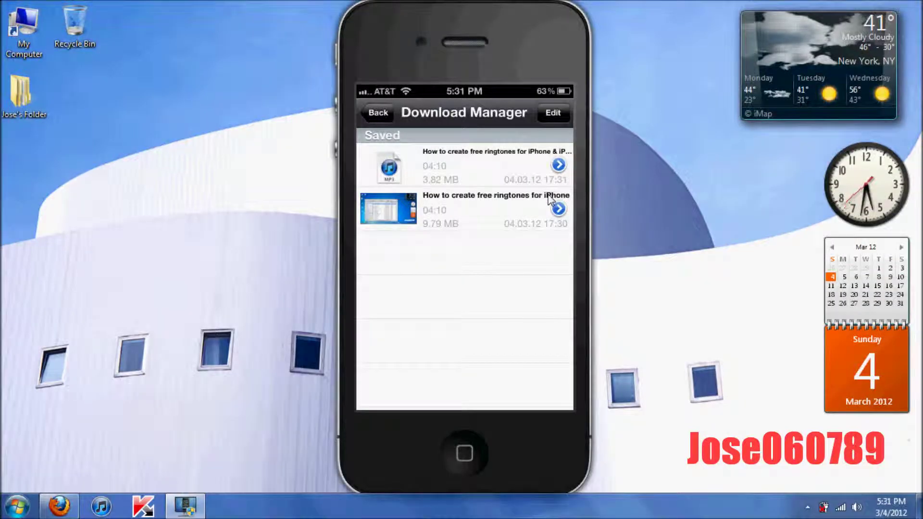
- Open the file options menu for the saved ringtones MP3 audio
click(552, 202)
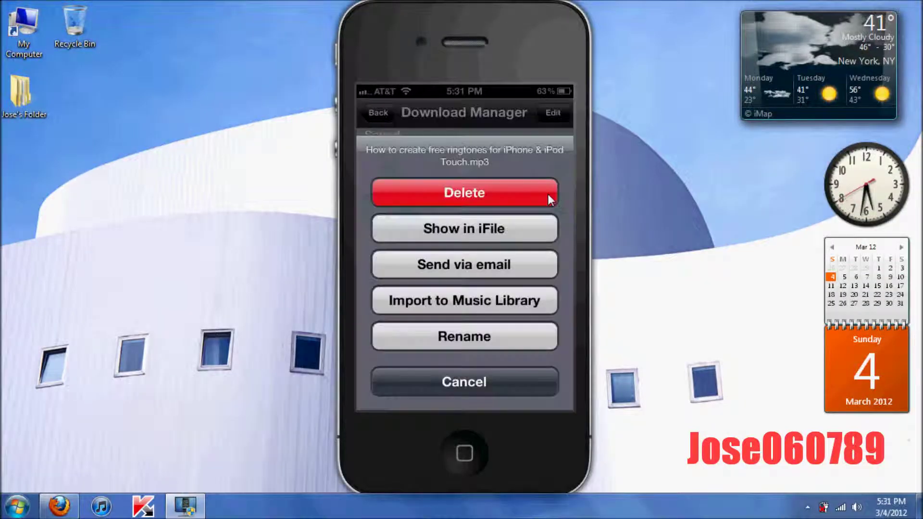